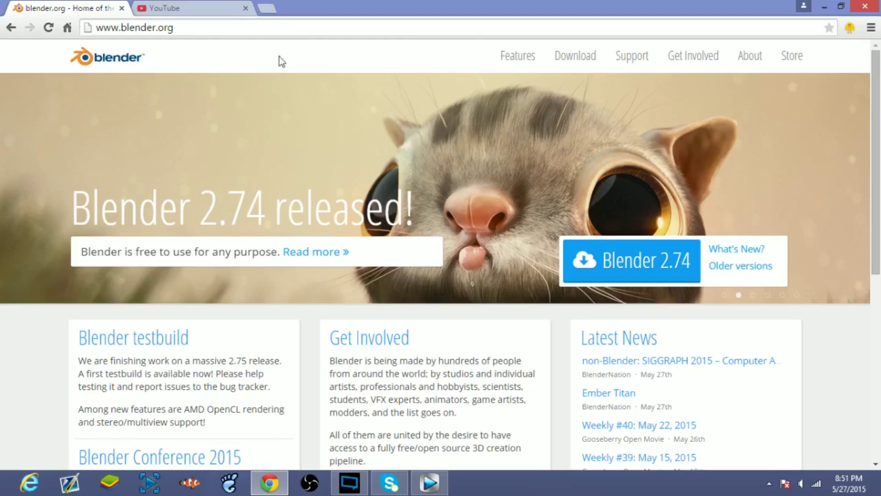
Download the 64-bit Windows installer of Blender 2.74 from the Blender website
scroll(609, 142, "down", 2)
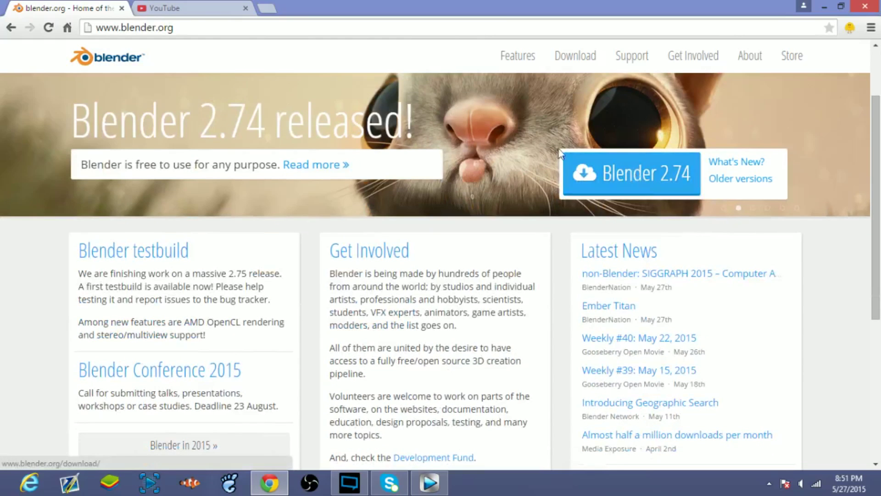
left_click(636, 181)
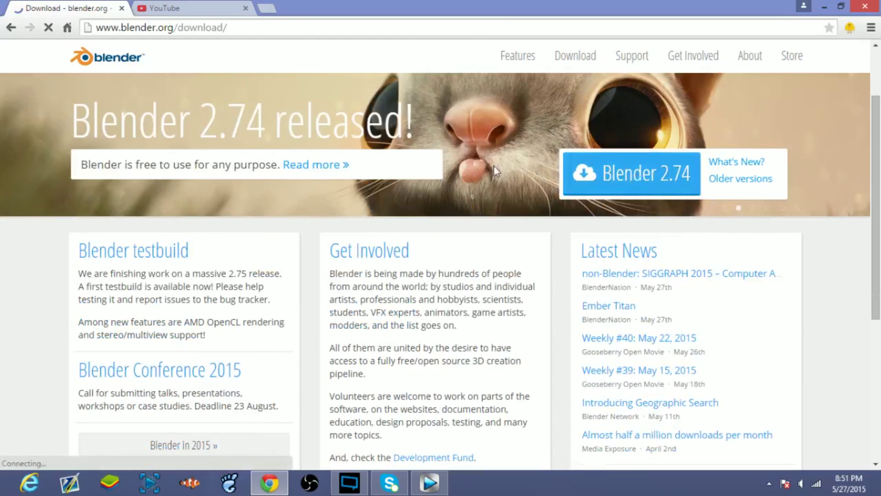
scroll(395, 209, "down", 2)
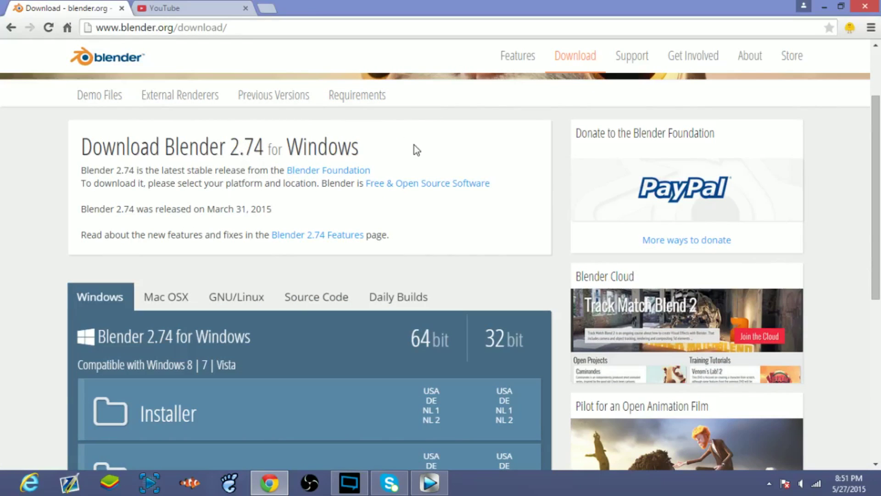
scroll(417, 152, "down", 2)
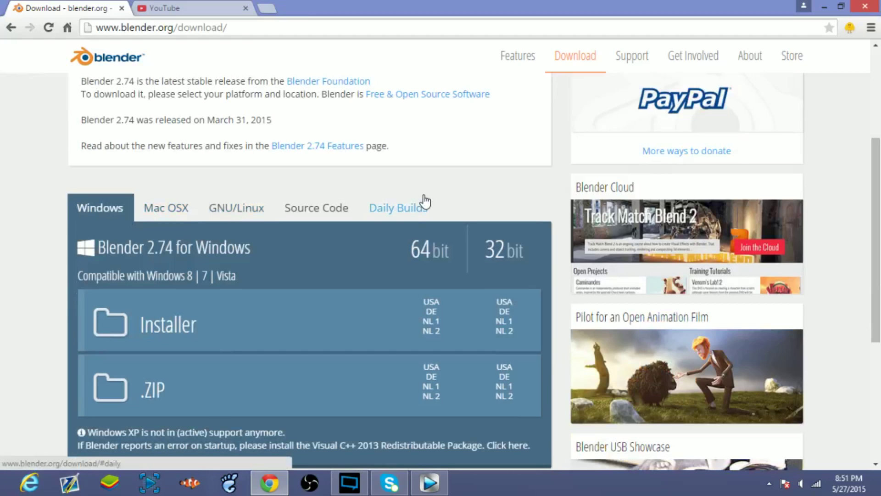
scroll(423, 202, "down", 2)
left_click(428, 176)
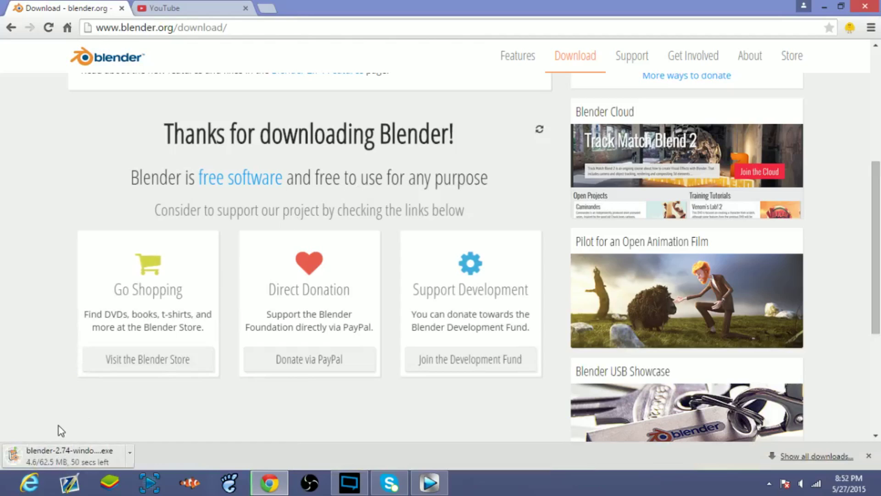
Show the downloaded blender-2.74-windows64 installer in its folder, move it to the desktop and close the Downloads folder
left_click(130, 453)
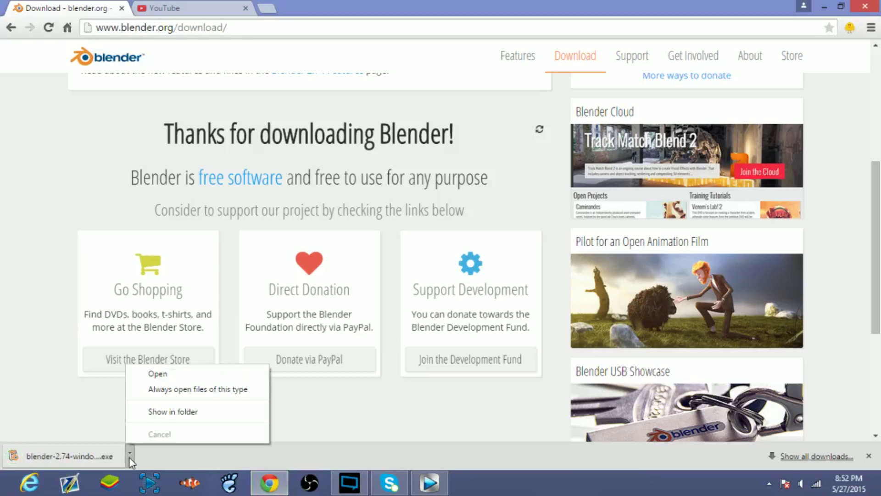
left_click(169, 412)
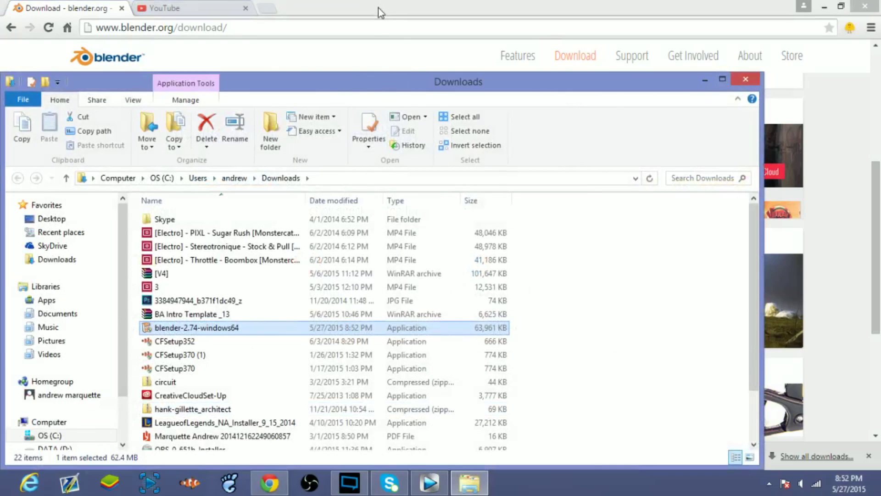
left_click_drag(381, 8, 880, 85)
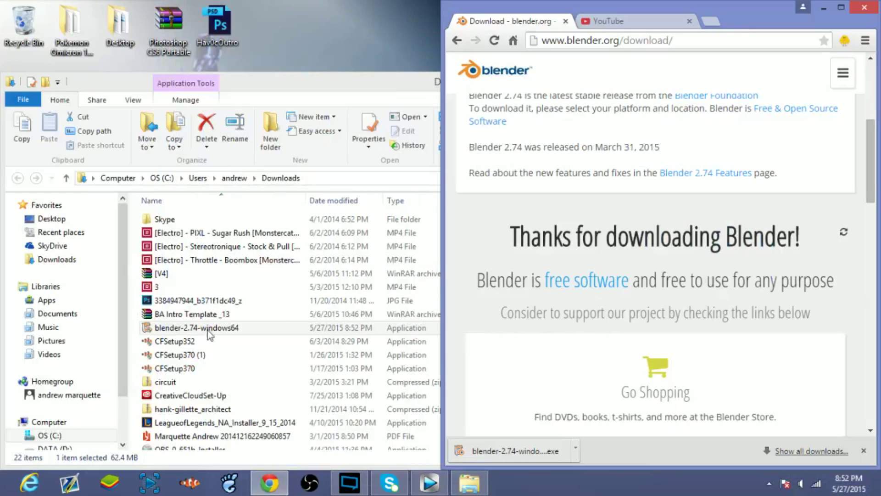
left_click_drag(183, 328, 276, 40)
double_click(315, 83)
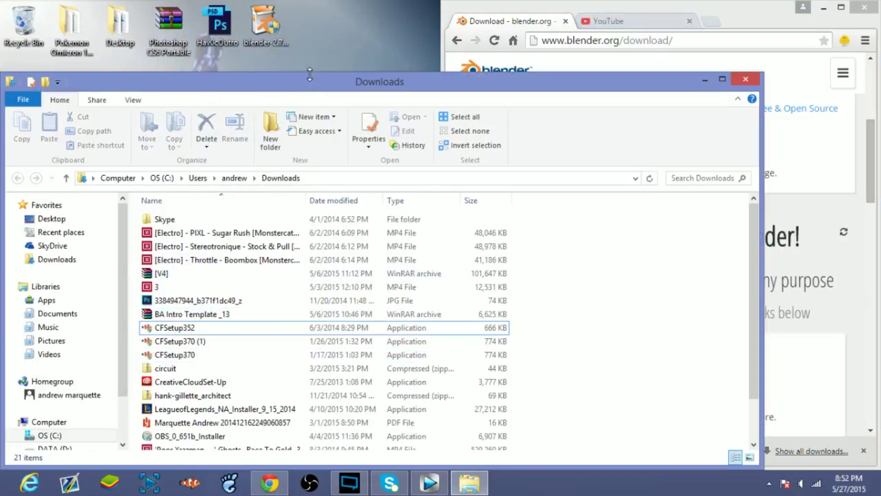
left_click(748, 82)
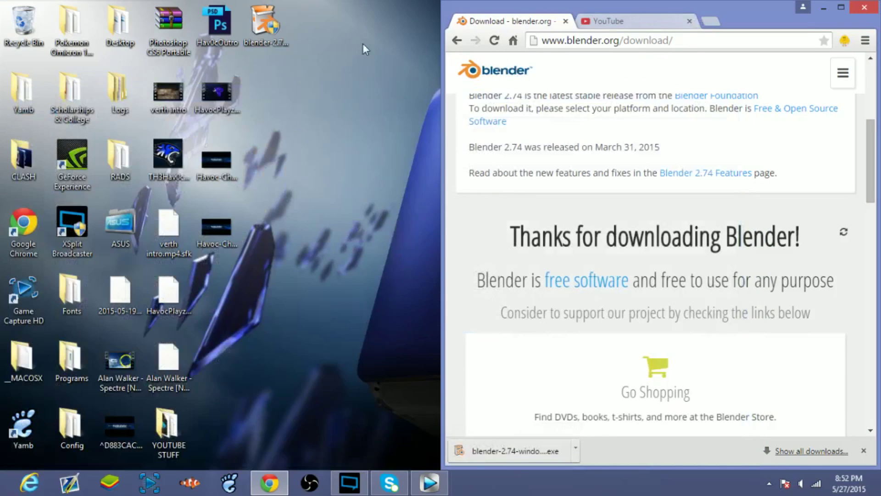
Run the Blender installer from the desktop, accept the license, install to the default folder and finish with Run Blender 2.74 enabled
left_click(260, 25)
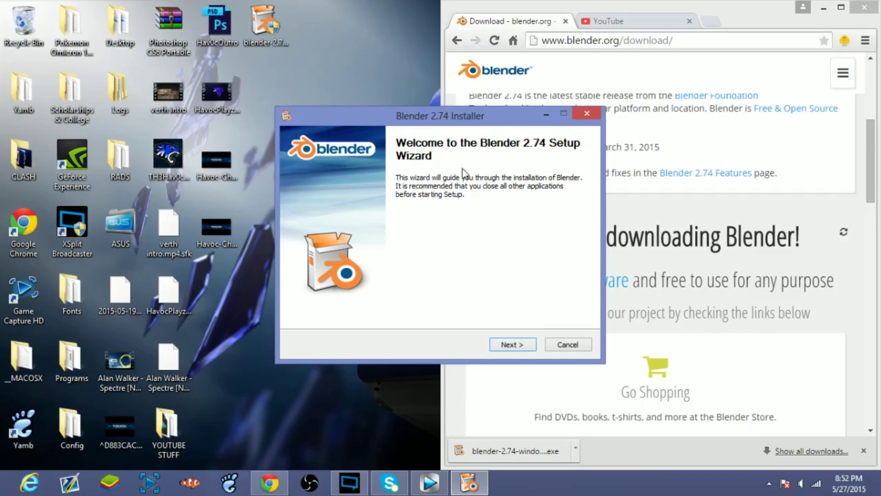
left_click(519, 344)
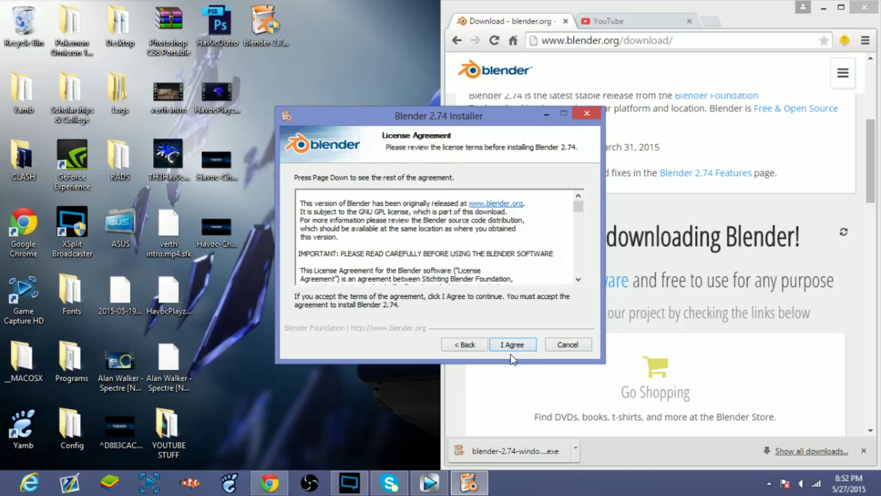
left_click(512, 345)
left_click(512, 347)
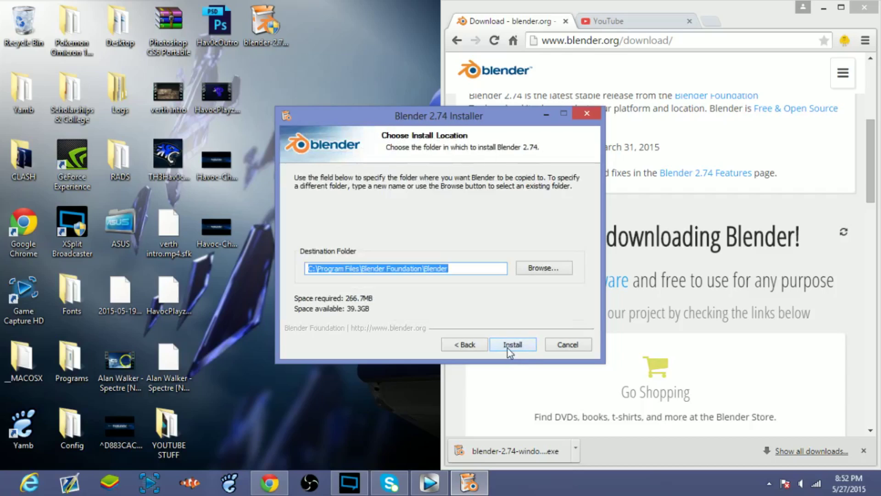
left_click(512, 344)
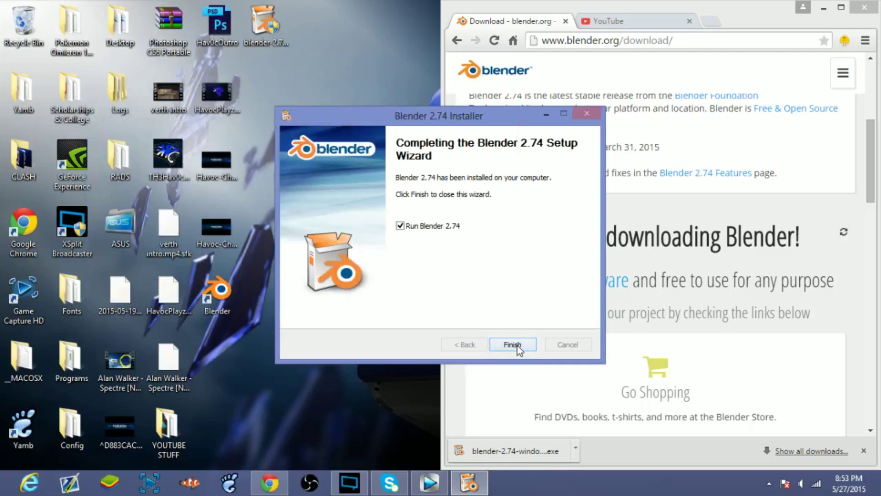
left_click(514, 347)
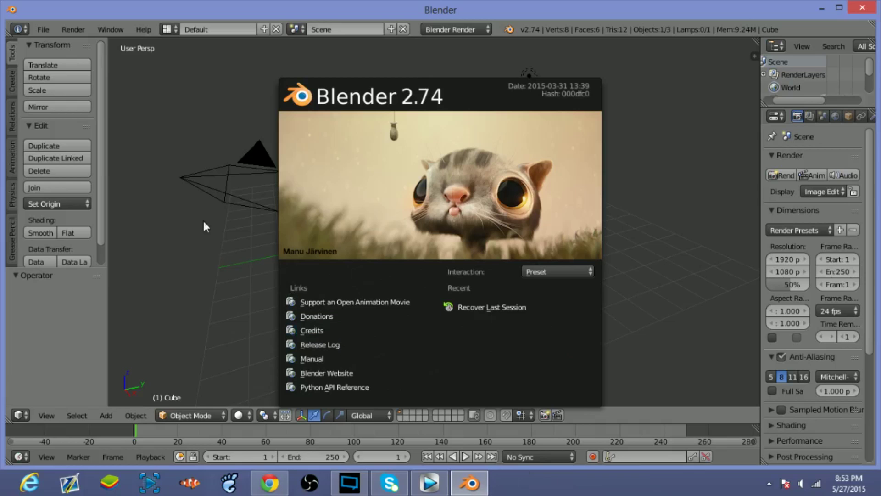
Dismiss the Blender splash screen and minimize the Blender window to get back to the desktop and browser
left_click(661, 219)
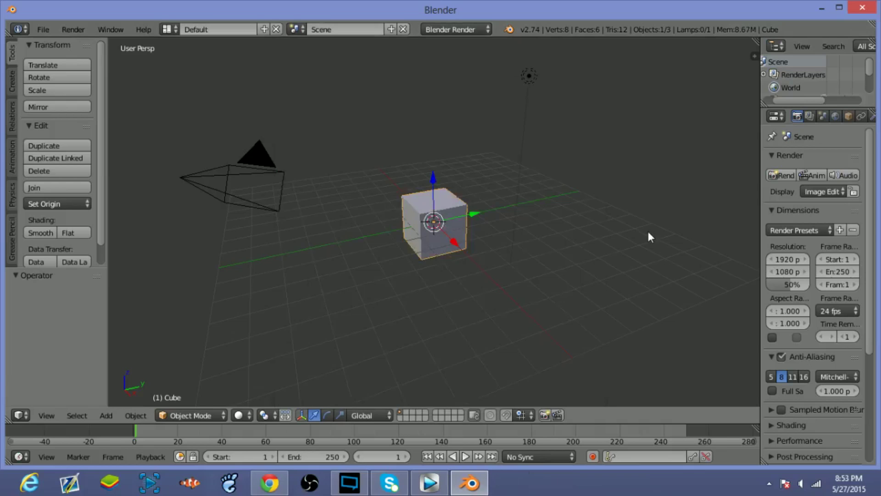
left_click(822, 9)
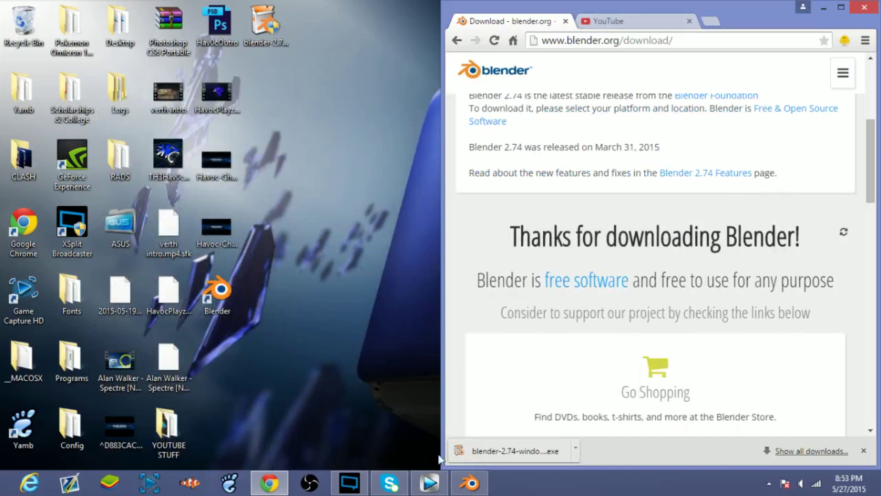
left_click(469, 482)
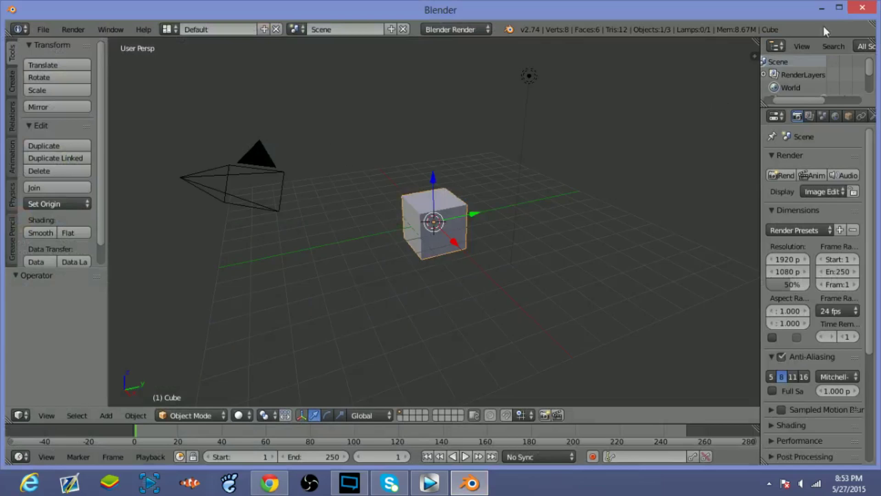
left_click(820, 11)
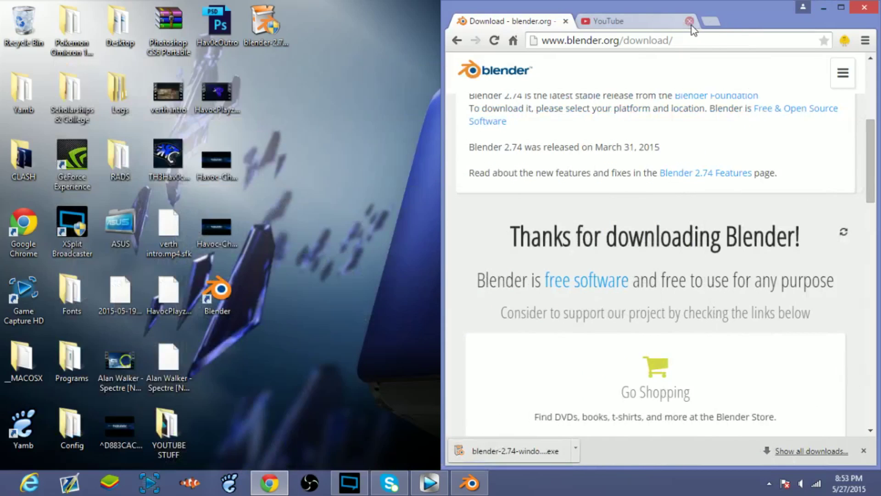
Switch to the YouTube page in the browser and search for "top blender intro templates"
left_click(641, 23)
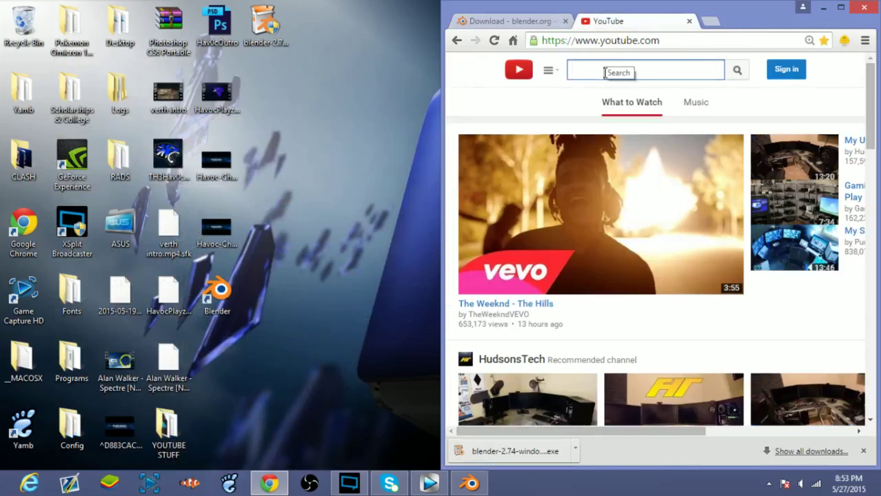
type("top b")
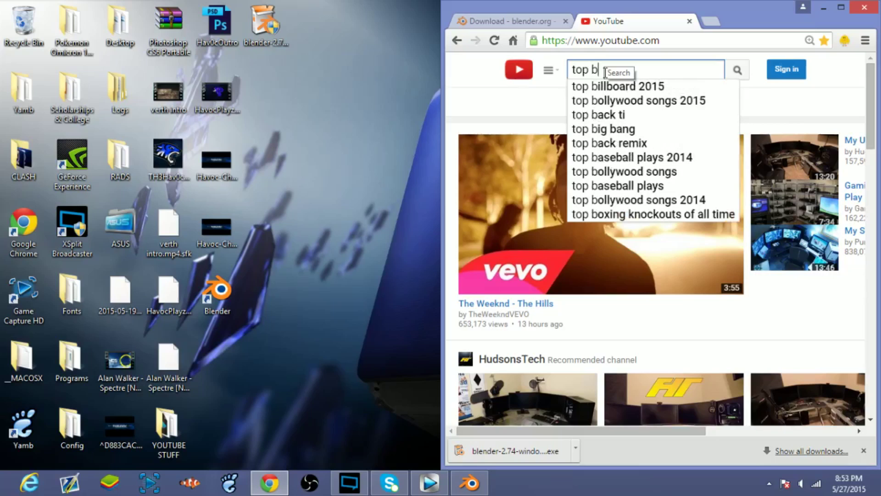
type("lender intro")
left_click(617, 86)
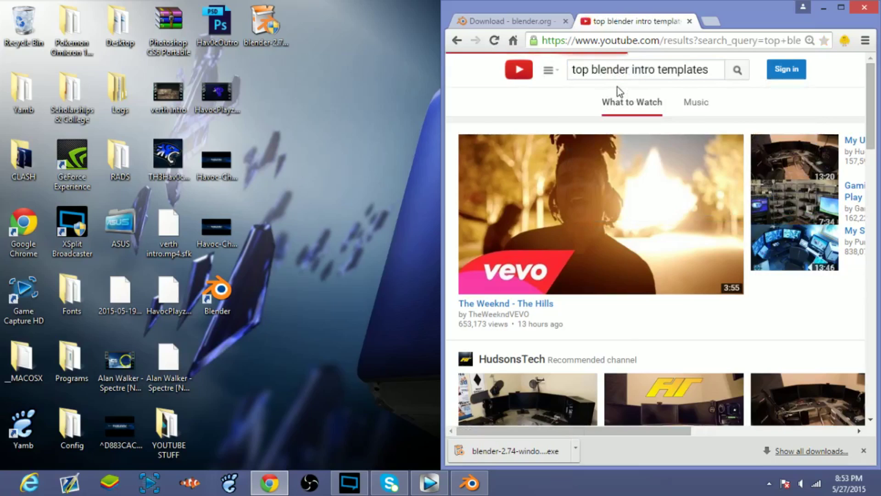
Browse the search results and open the video "TOP 60 Blender Intro Template #37 + Free Download [Special 15k]"
scroll(650, 285, "down", 2)
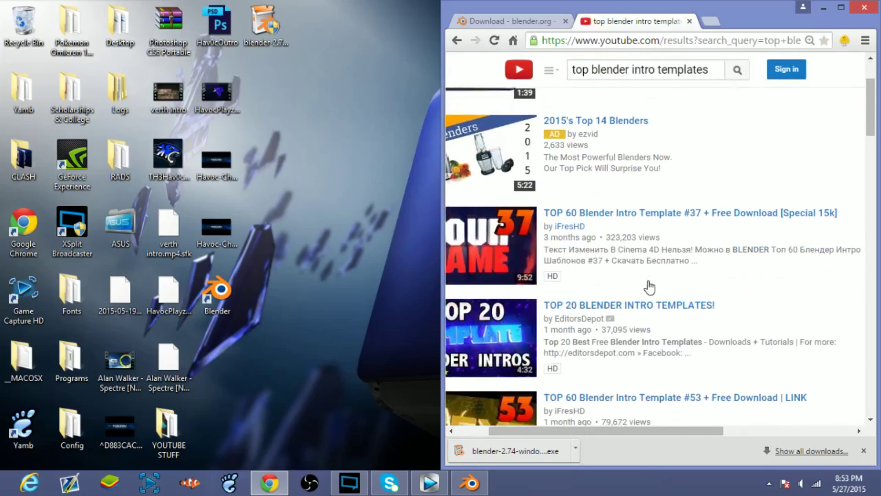
scroll(649, 286, "down", 4)
scroll(649, 287, "down", 2)
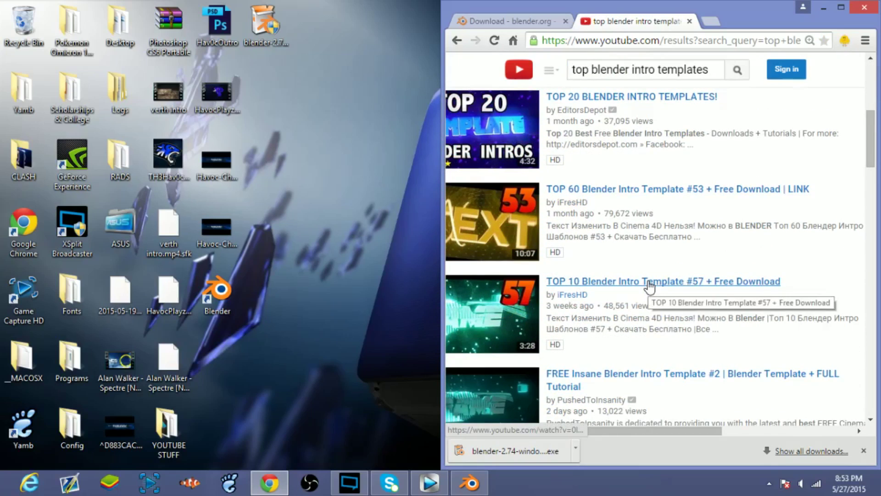
scroll(649, 287, "down", 1)
scroll(650, 287, "up", 5)
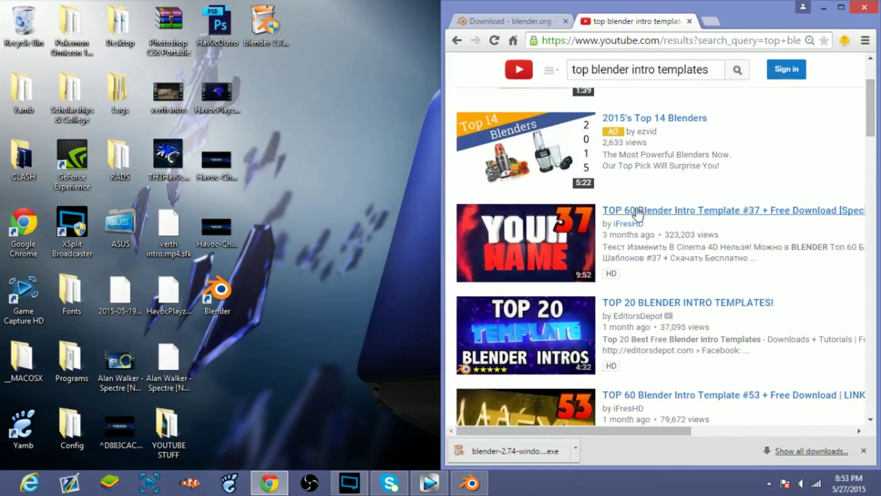
left_click(636, 211)
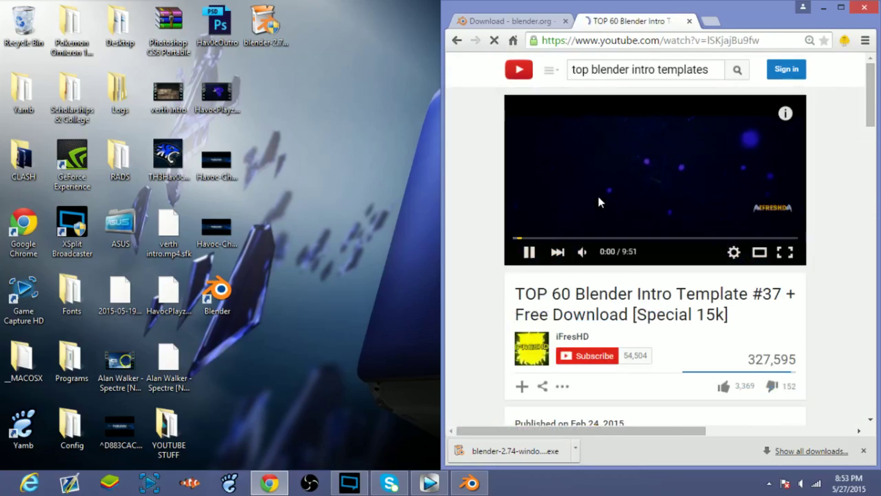
Preview intro template 47 by playing the video from 2:23, closing the overlaid advertisement
scroll(621, 202, "down", 8)
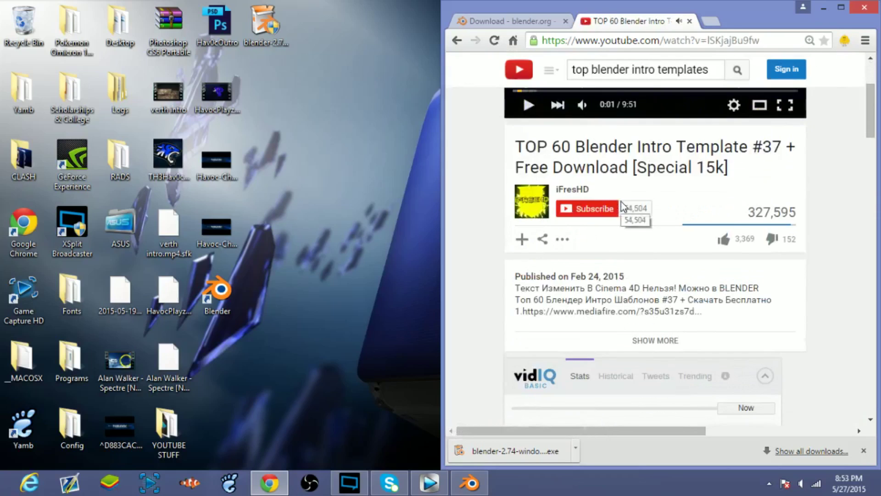
scroll(621, 202, "up", 4)
scroll(621, 202, "up", 4)
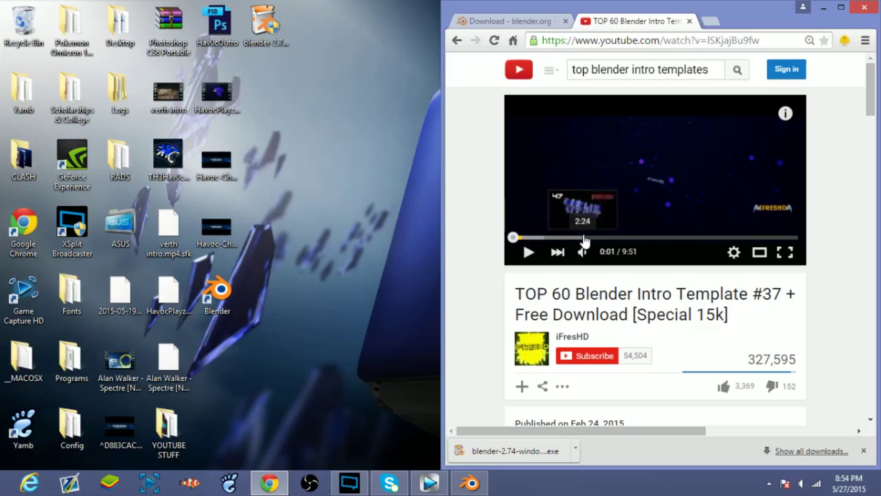
left_click(582, 237)
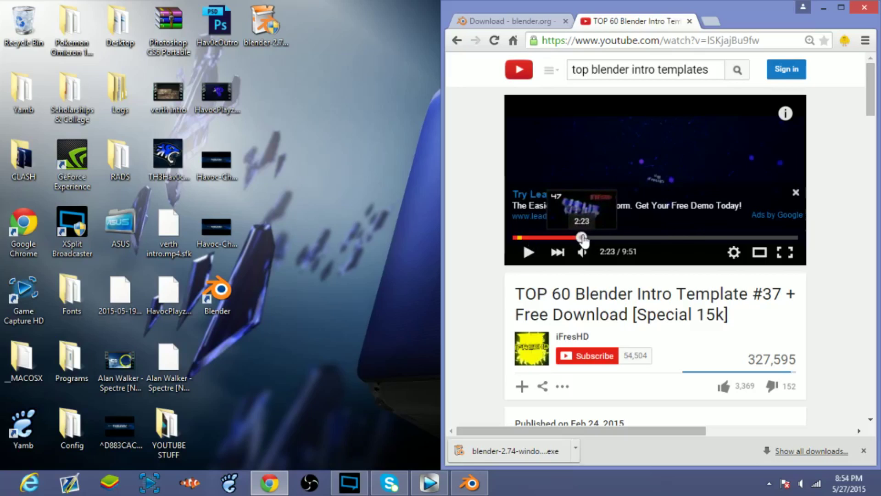
left_click(796, 193)
left_click(641, 191)
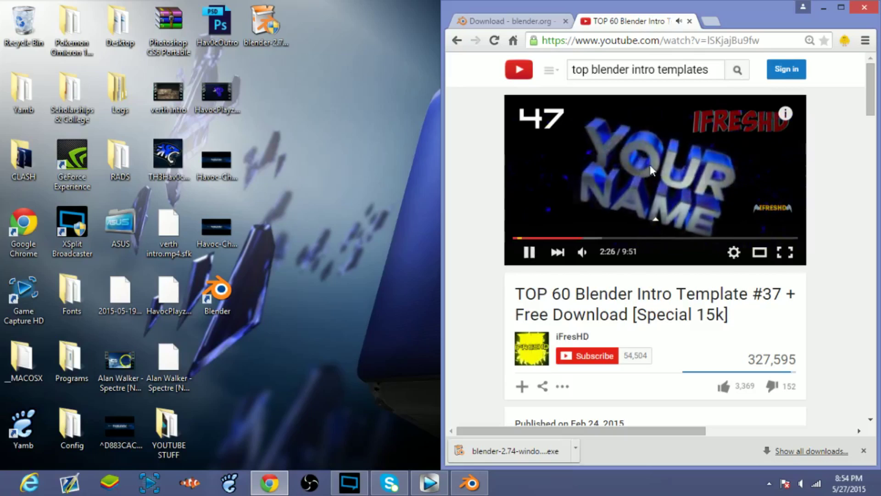
left_click(586, 173)
Expand the video description, open the MediaFire link for template 47 and download Weihnachts_Template.zip
scroll(585, 172, "down", 7)
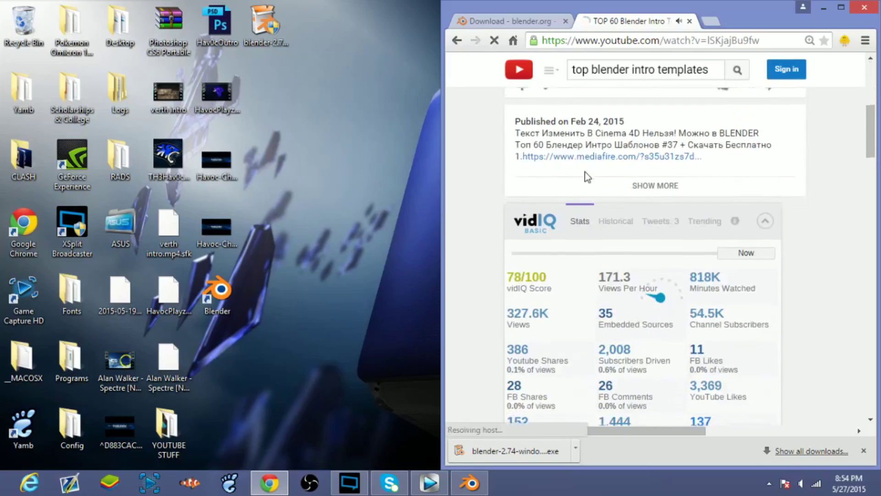
scroll(607, 189, "up", 3)
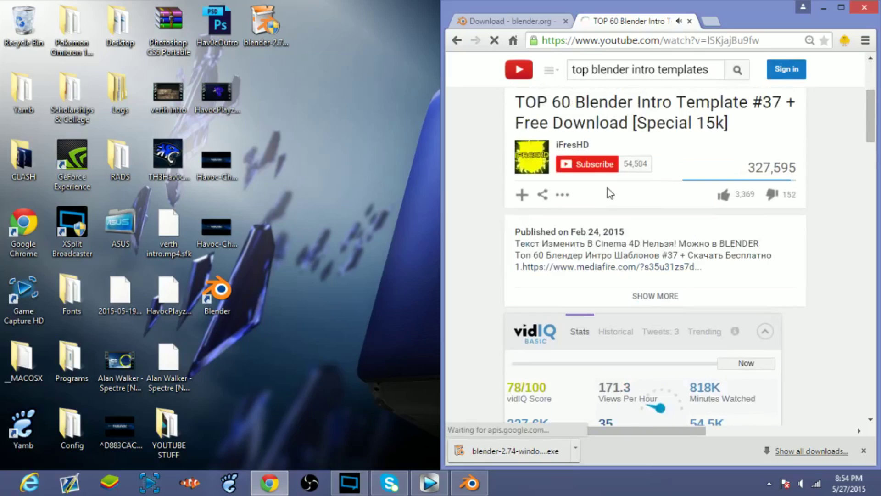
left_click(655, 296)
scroll(640, 184, "down", 3)
scroll(640, 186, "down", 10)
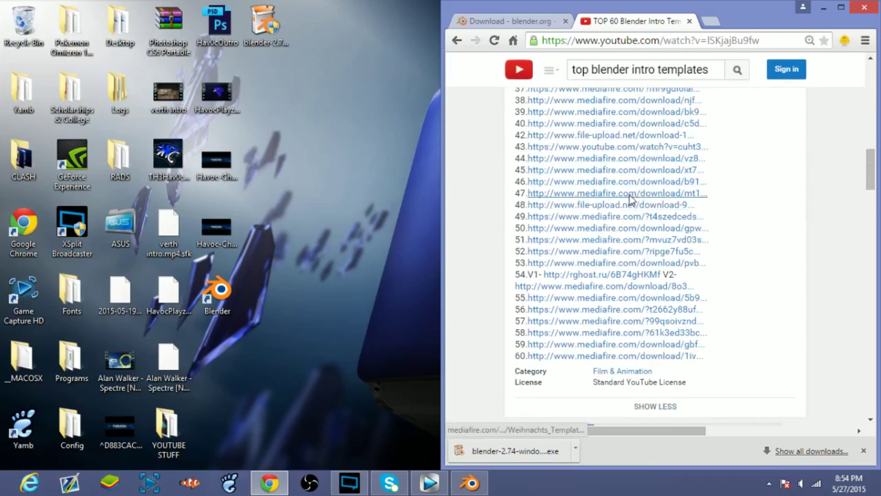
left_click(634, 193)
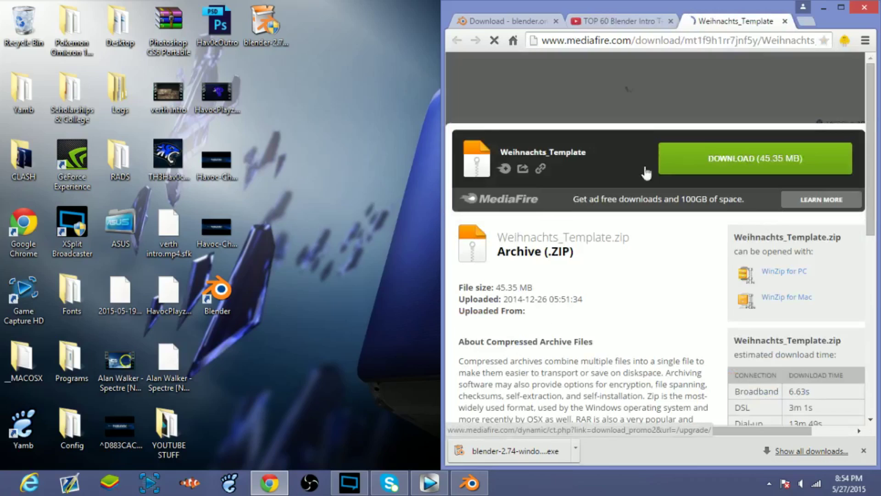
left_click(764, 161)
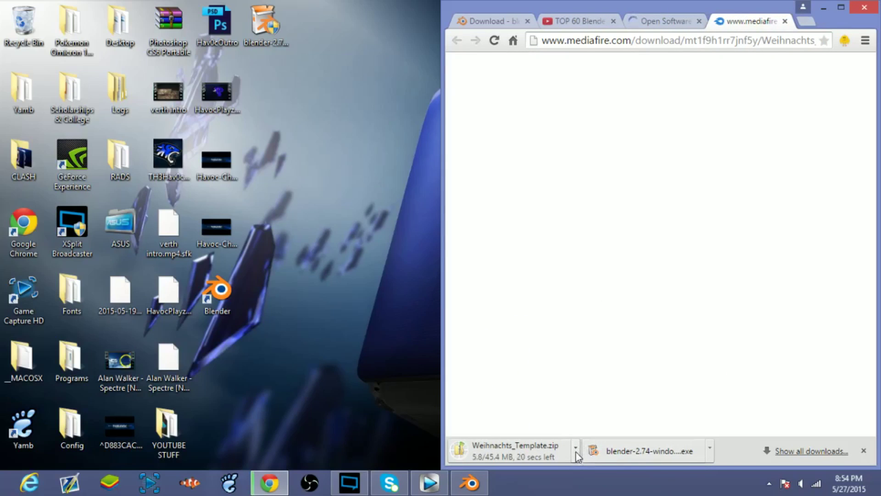
Show the downloaded Weihnachts_Template.zip in its folder, move it to the desktop, and close the Downloads window
left_click(576, 453)
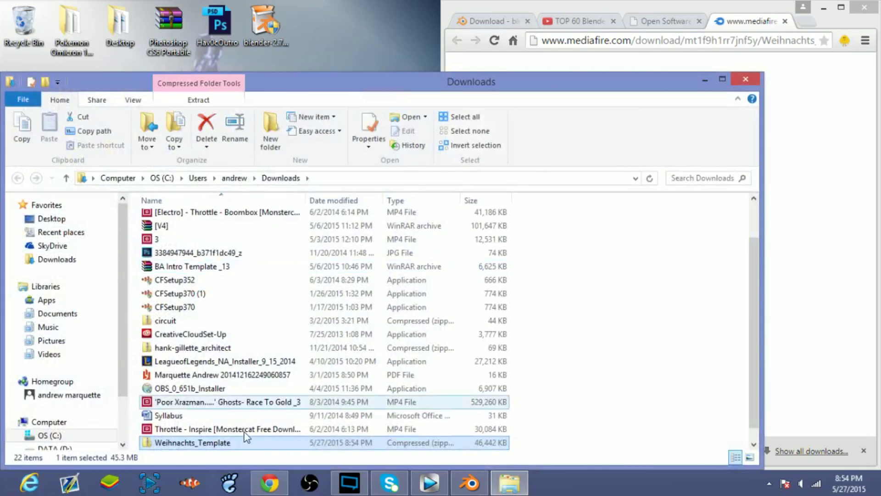
left_click_drag(197, 447, 310, 24)
left_click(746, 79)
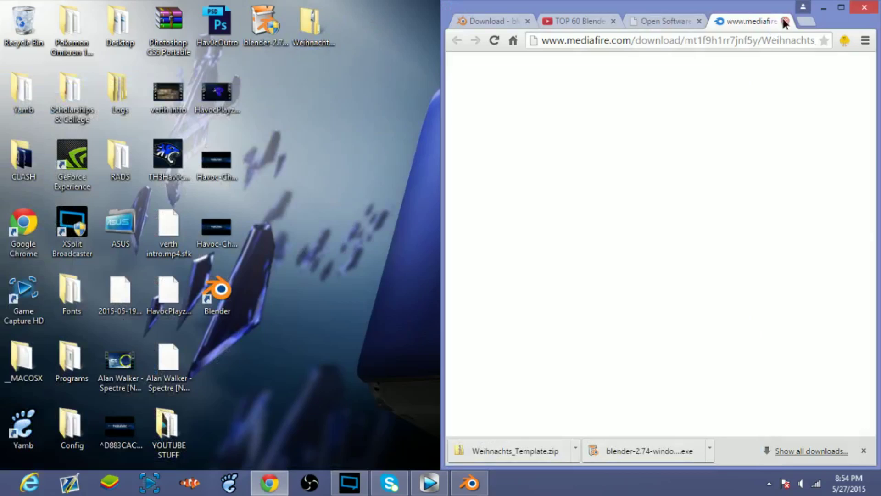
Close the MediaFire, Open Software Updater and YouTube pages, confirming leaving the updater page, and minimize the browser
left_click(784, 21)
left_click(785, 21)
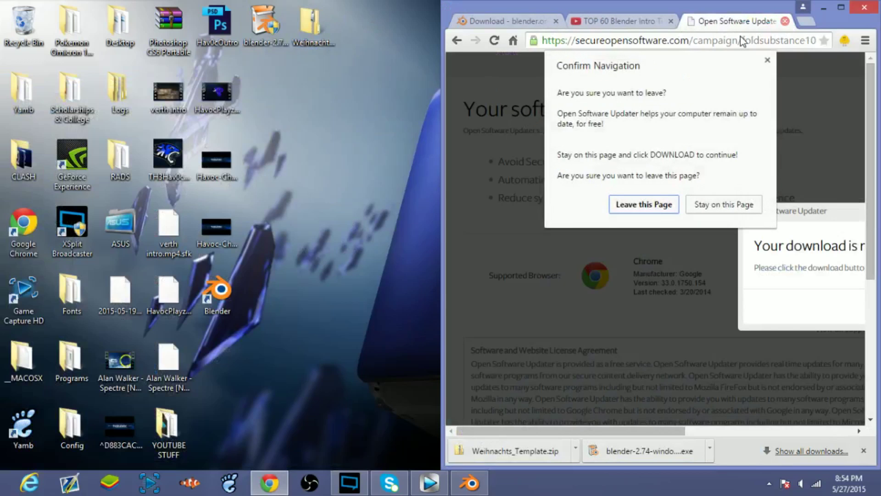
left_click(667, 205)
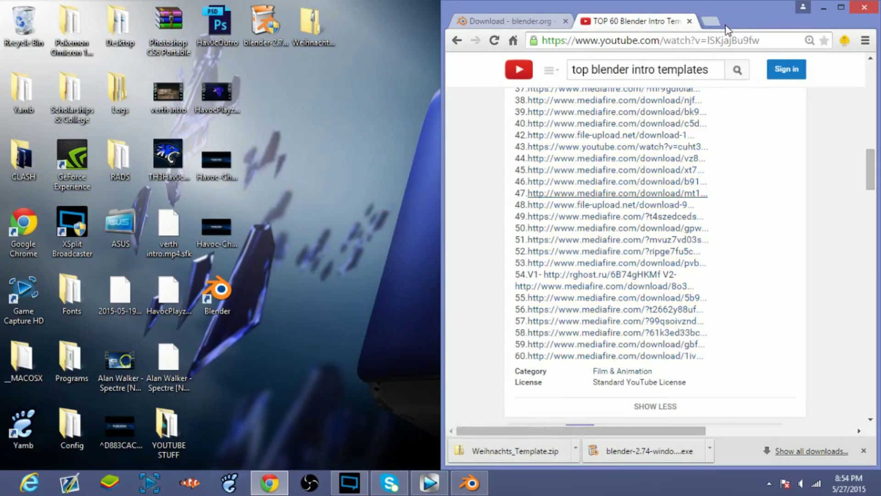
left_click(689, 25)
left_click(824, 7)
Open the Weihnachts_Template archive on the desktop and launch the template8 Blender file from its inner folder
double_click(310, 32)
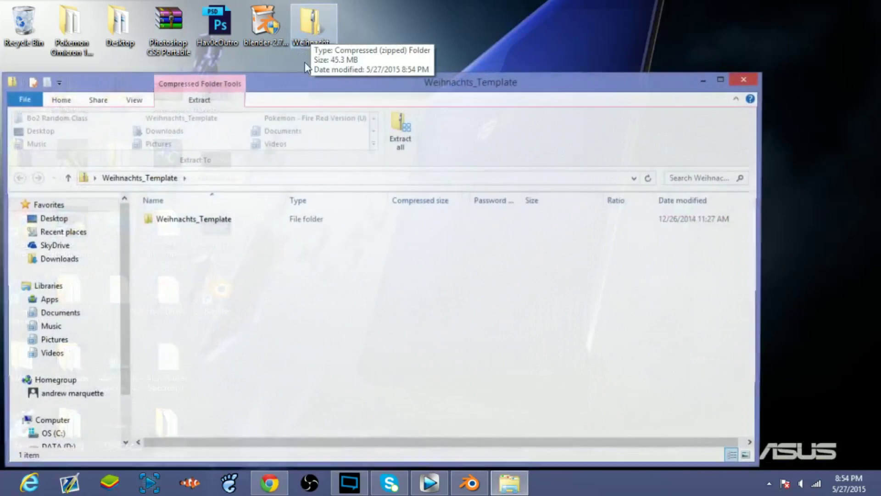
double_click(186, 221)
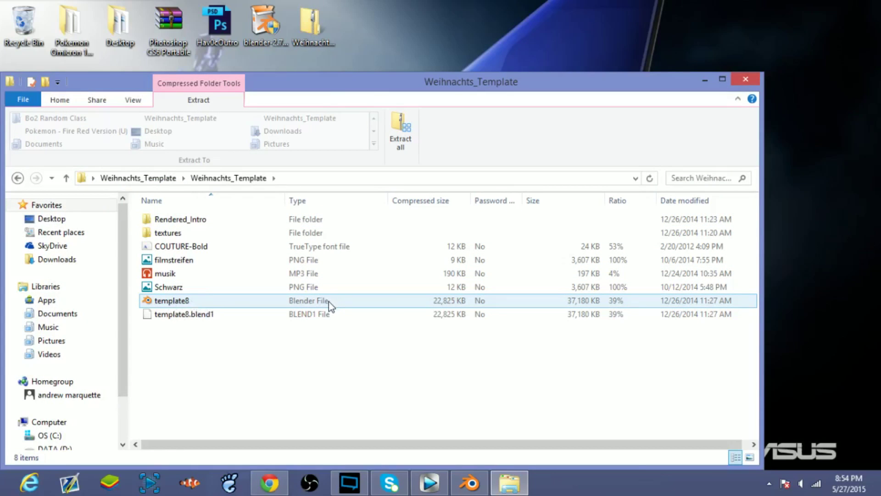
left_click(172, 303)
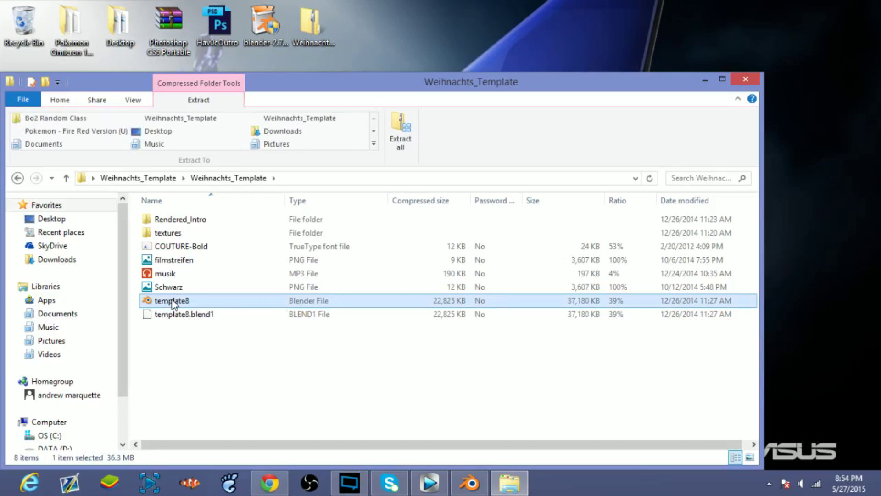
double_click(172, 301)
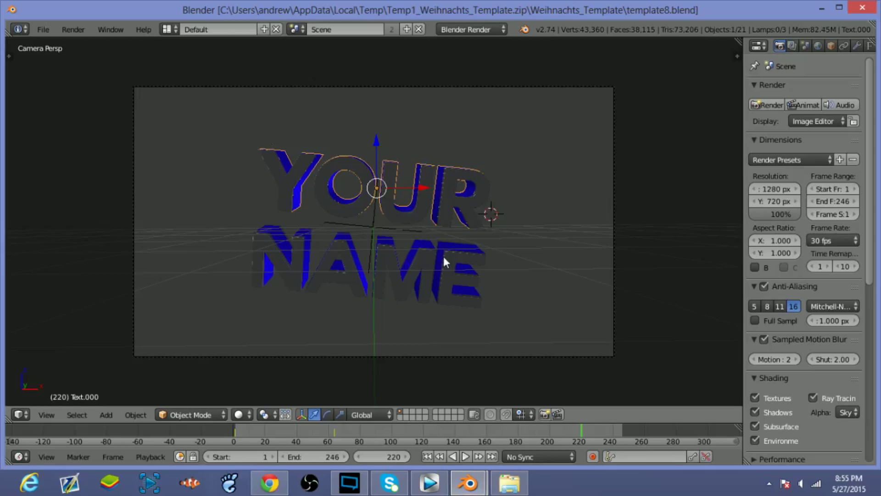
Replace the text of the first "YOUR" layer with "TH3" and return to Object Mode
left_click(468, 200)
right_click(467, 198)
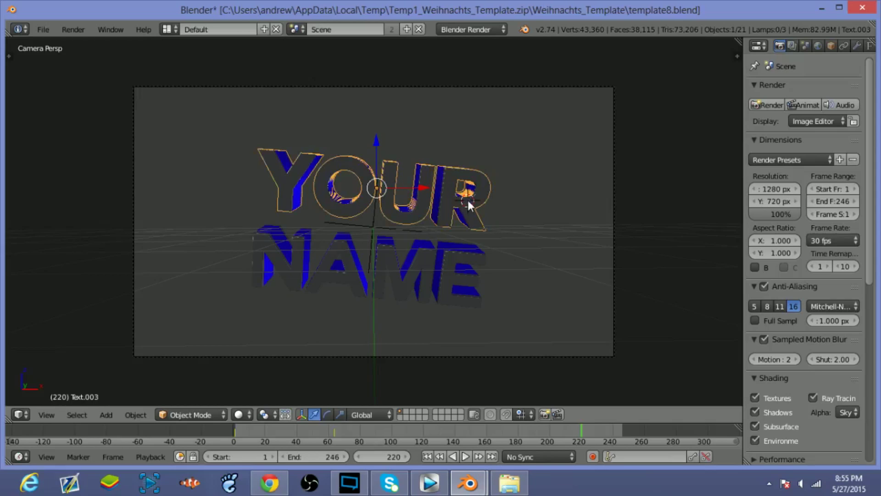
key("Tab")
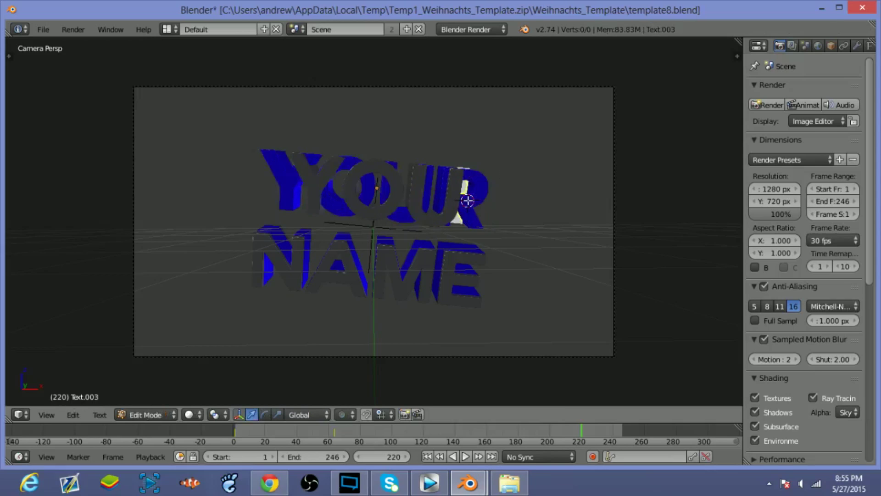
key("Left")
type("3")
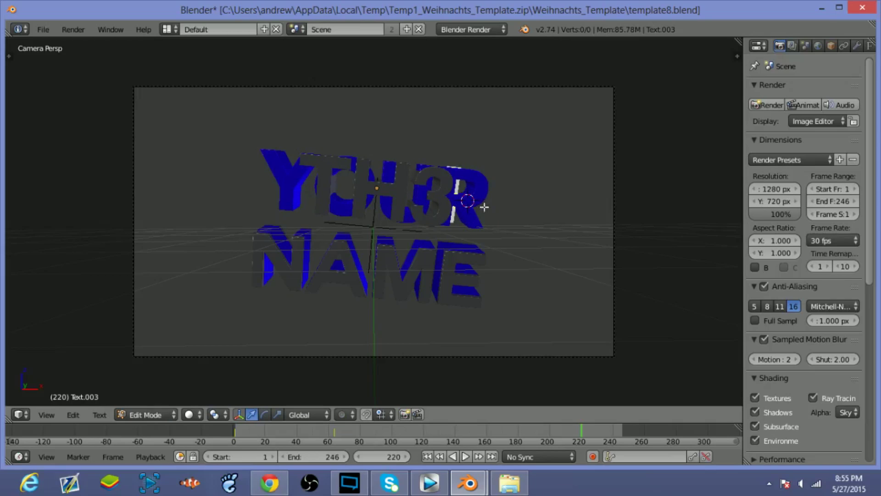
left_click(479, 212)
key("Tab")
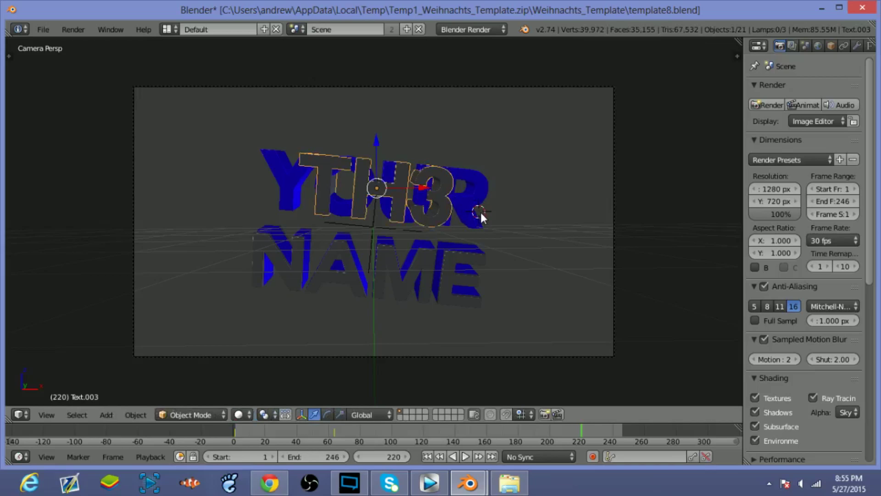
Change the remaining "YOUR" text layer to "TH3" and the "NAME" text layers to "HAV0C"
right_click(480, 210)
key("Tab")
key("BackSpace")
key("Home")
key("Delete")
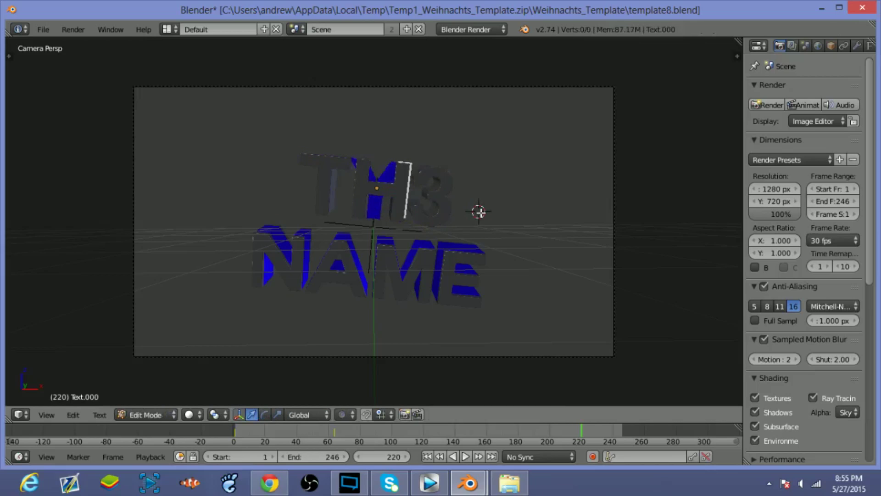
key("End")
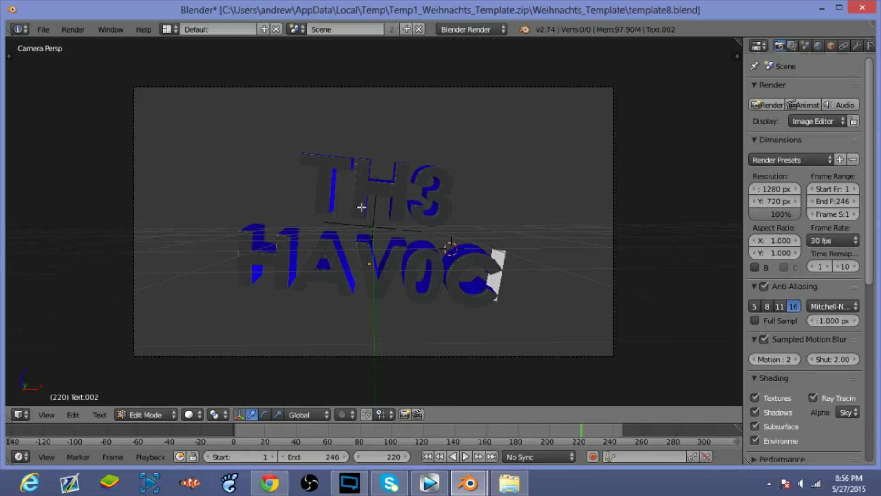
Play the intro animation in the camera view to preview the edited text, and stop playback
left_click(466, 456)
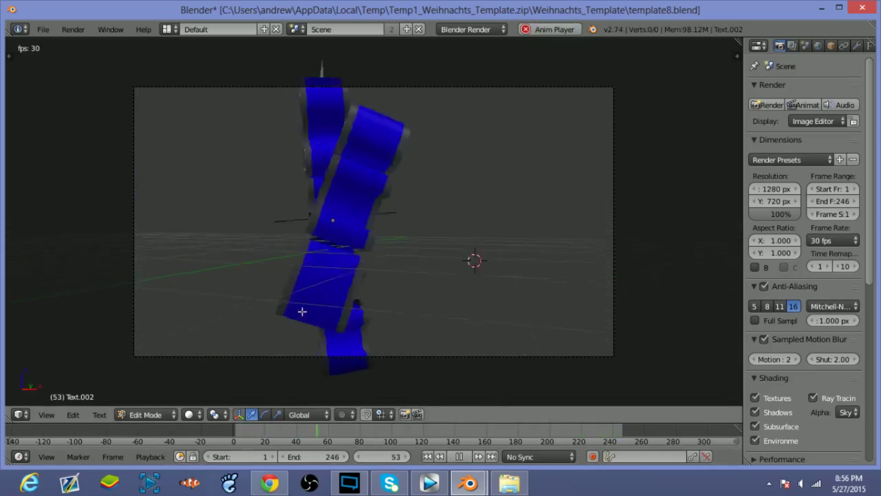
left_click(459, 457)
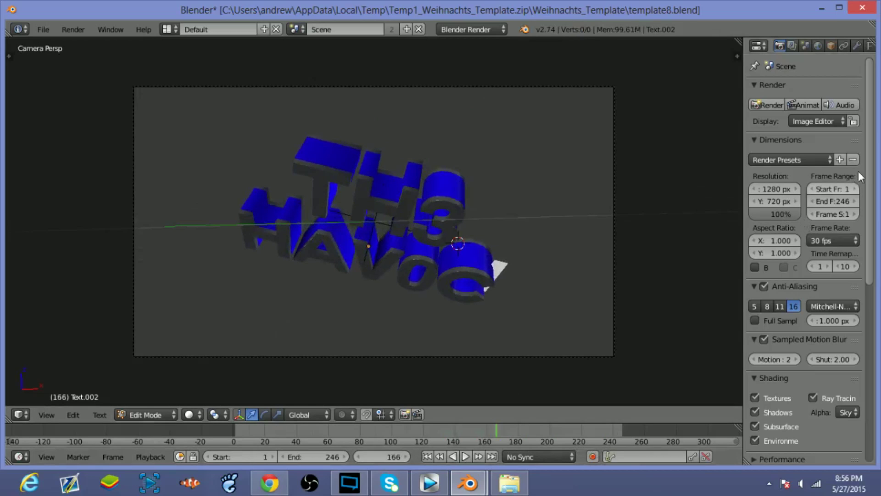
Review the render settings and check the horizontal resolution value, keeping it as it is
scroll(865, 172, "down", 2)
scroll(815, 64, "up", 2)
scroll(872, 163, "down", 2)
scroll(870, 152, "up", 2)
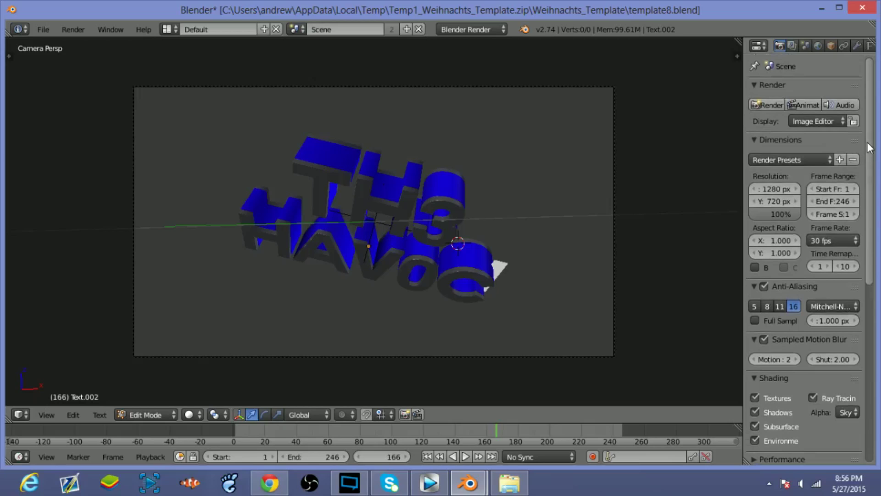
left_click(781, 191)
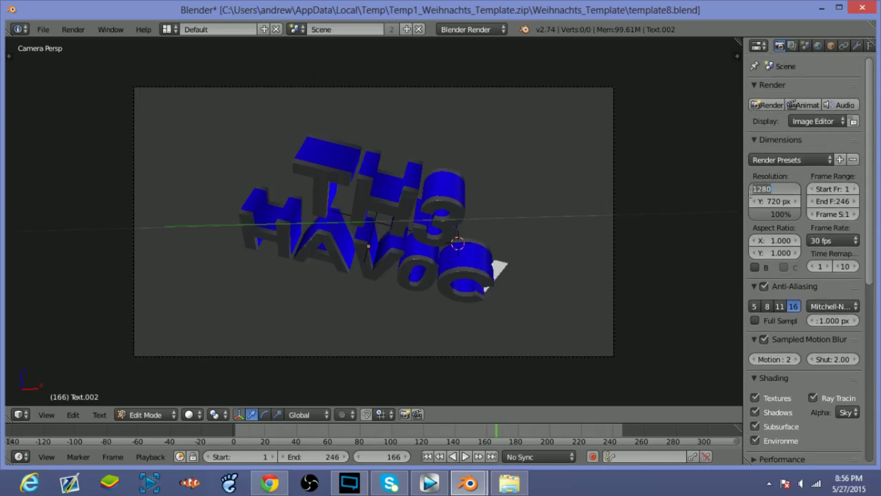
key("Return")
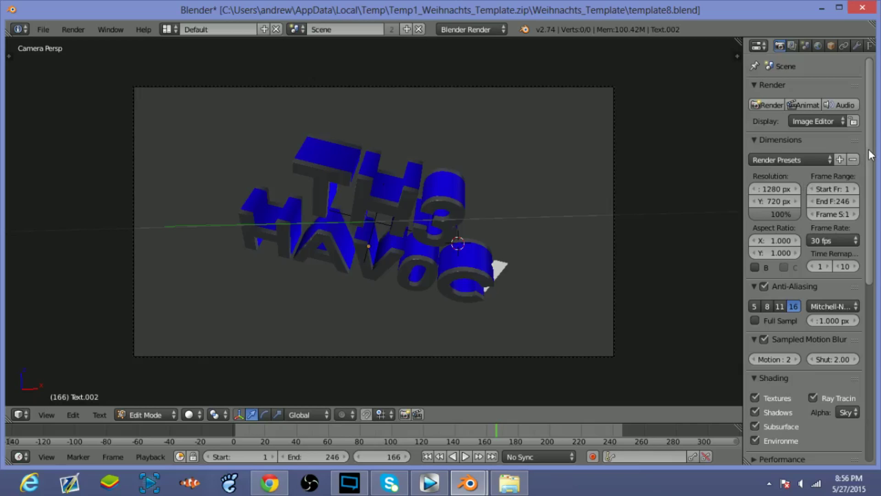
Set the render output folder to the Desktop
left_click_drag(870, 156, 872, 303)
left_click(853, 271)
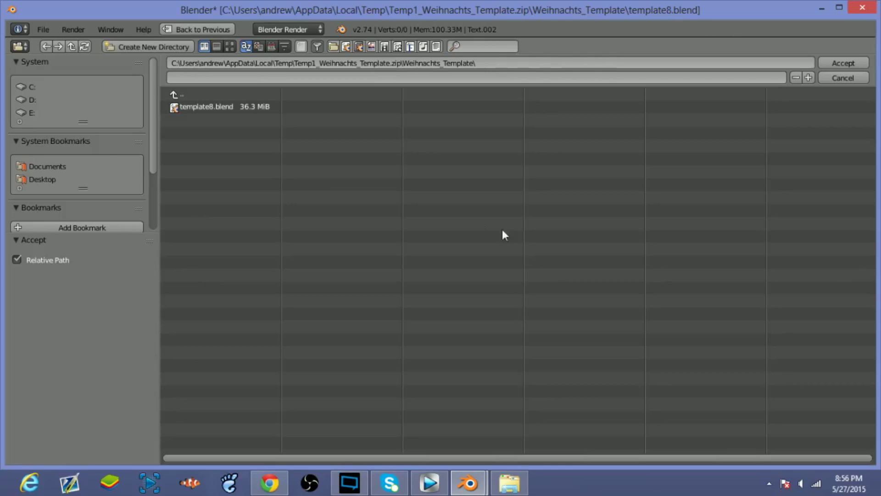
left_click(35, 179)
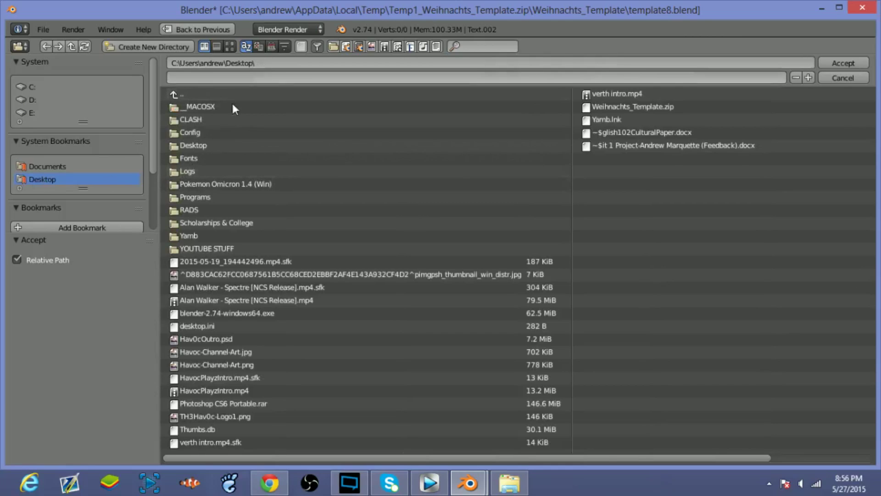
left_click(843, 68)
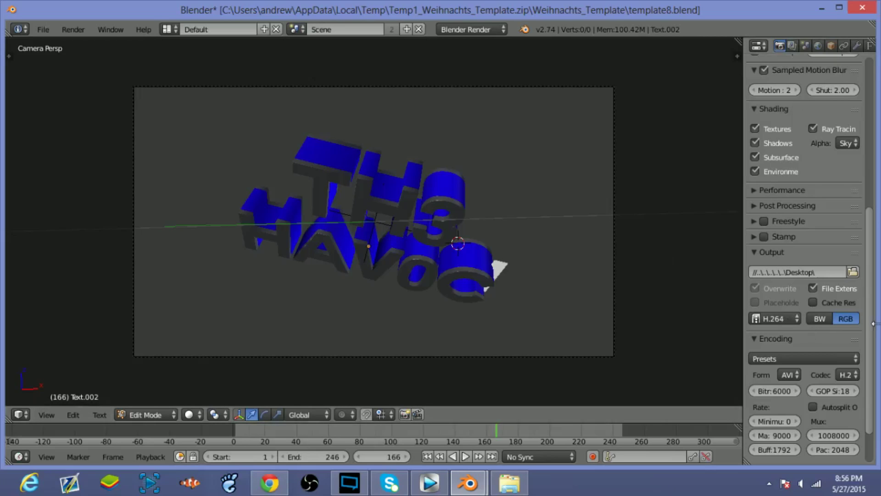
Examine the available encoding formats and presets for the H.264 output
scroll(872, 330, "down", 3)
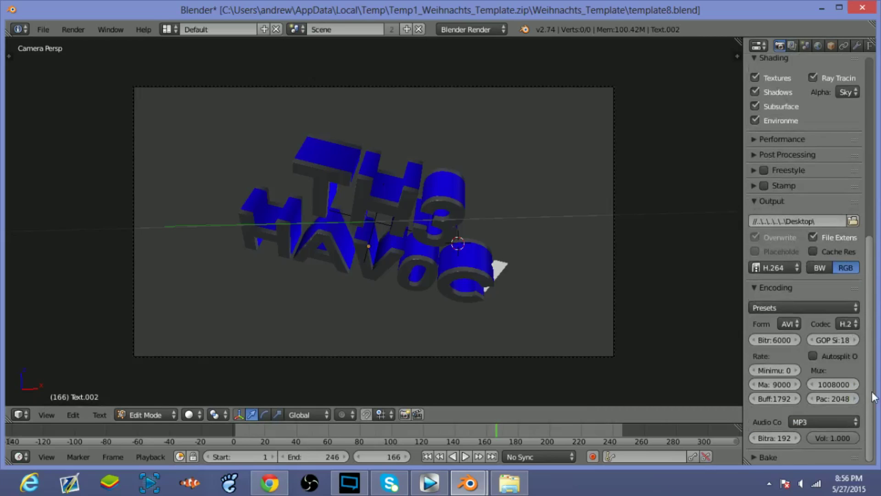
left_click(792, 324)
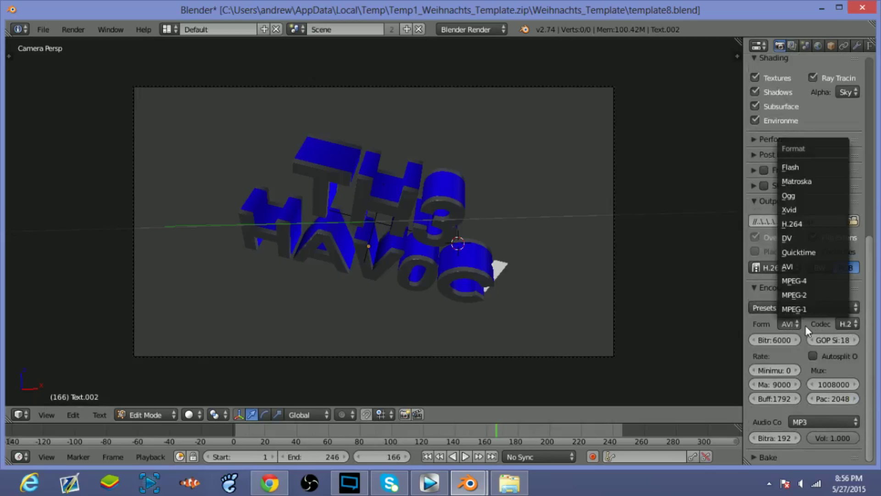
left_click(804, 326)
left_click(804, 307)
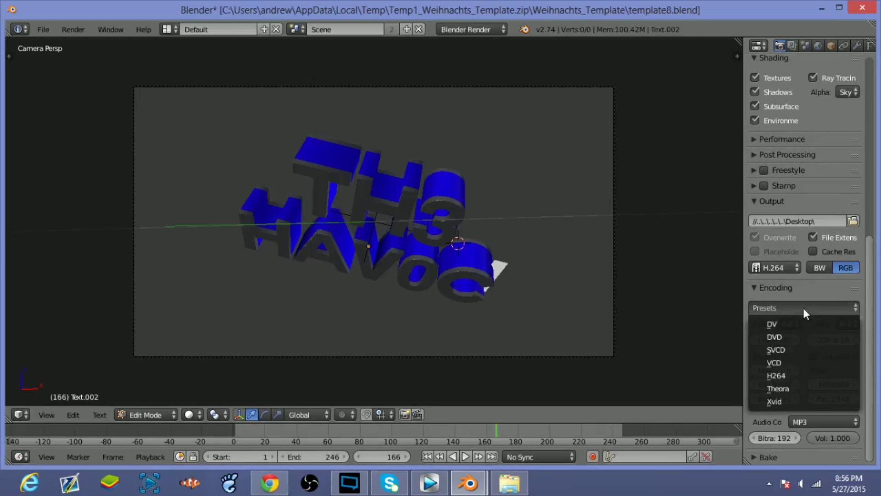
left_click(806, 423)
left_click(806, 421)
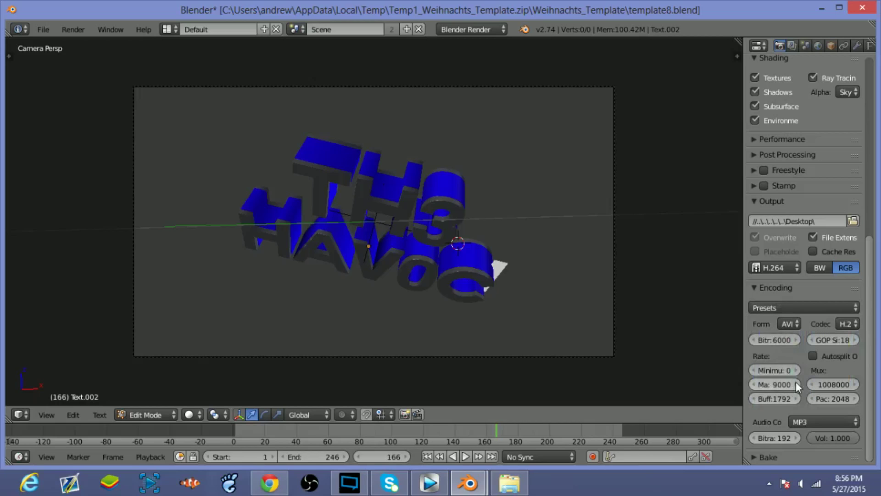
left_click(794, 324)
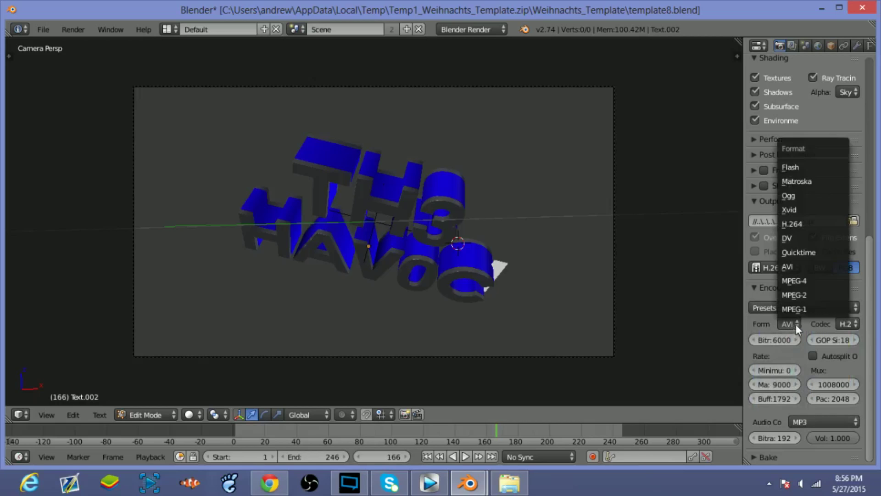
left_click(808, 327)
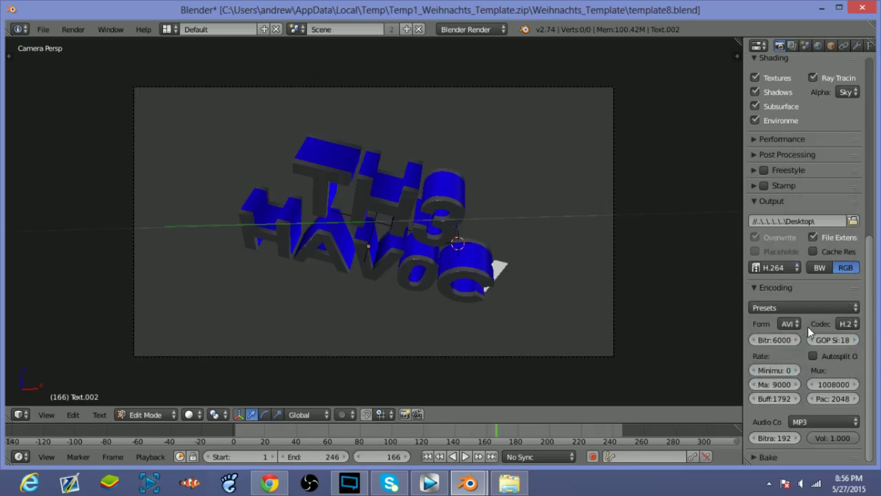
Set the output file format to AVI Raw
left_click(785, 269)
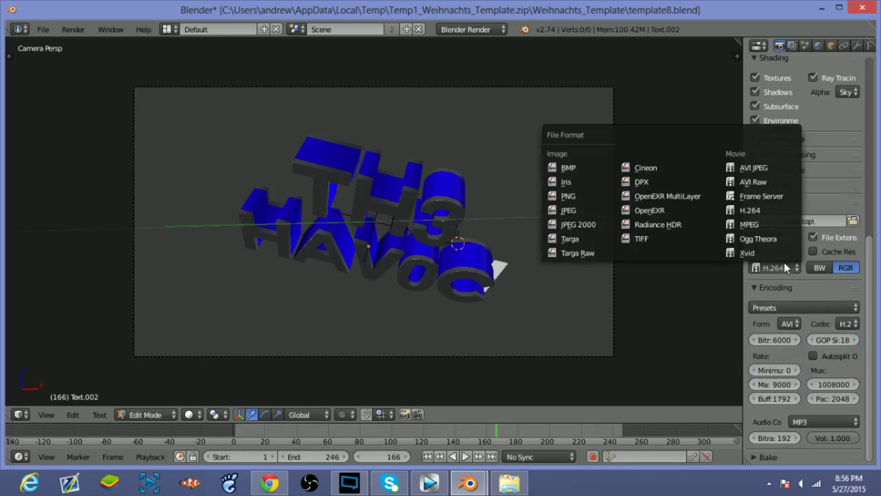
left_click(750, 183)
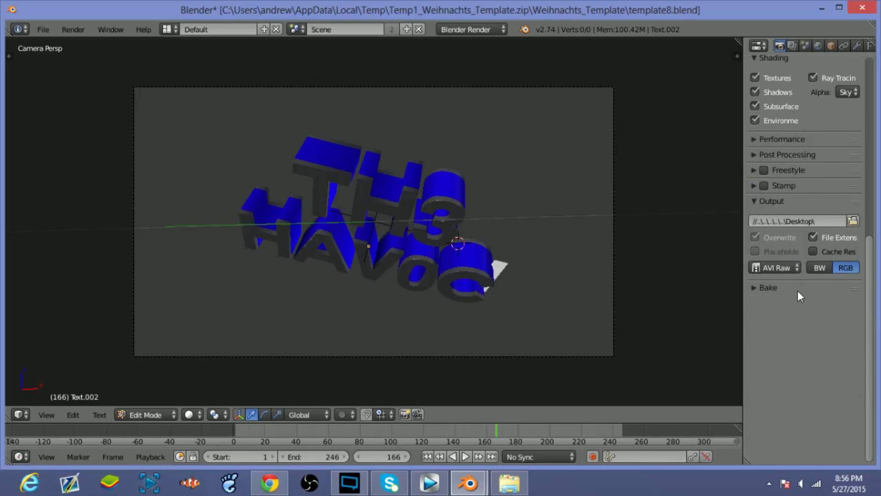
Start rendering the full intro animation
left_click_drag(870, 287, 871, 87)
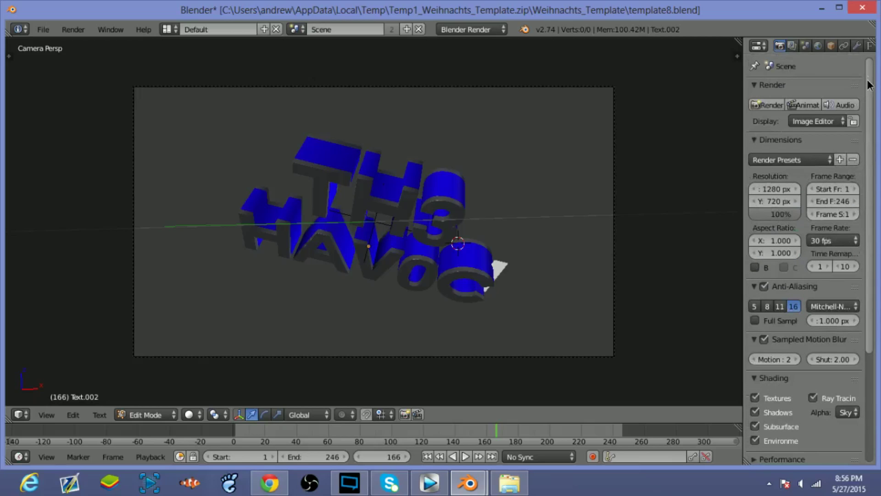
left_click(74, 30)
left_click(93, 59)
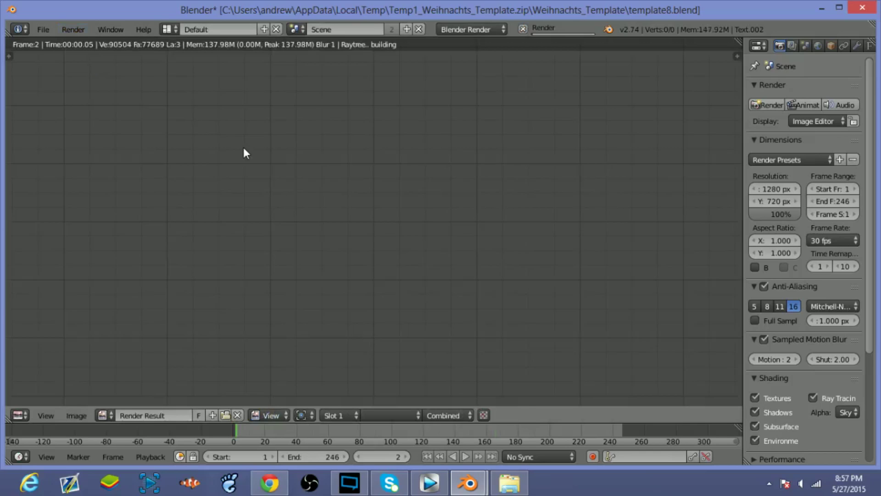